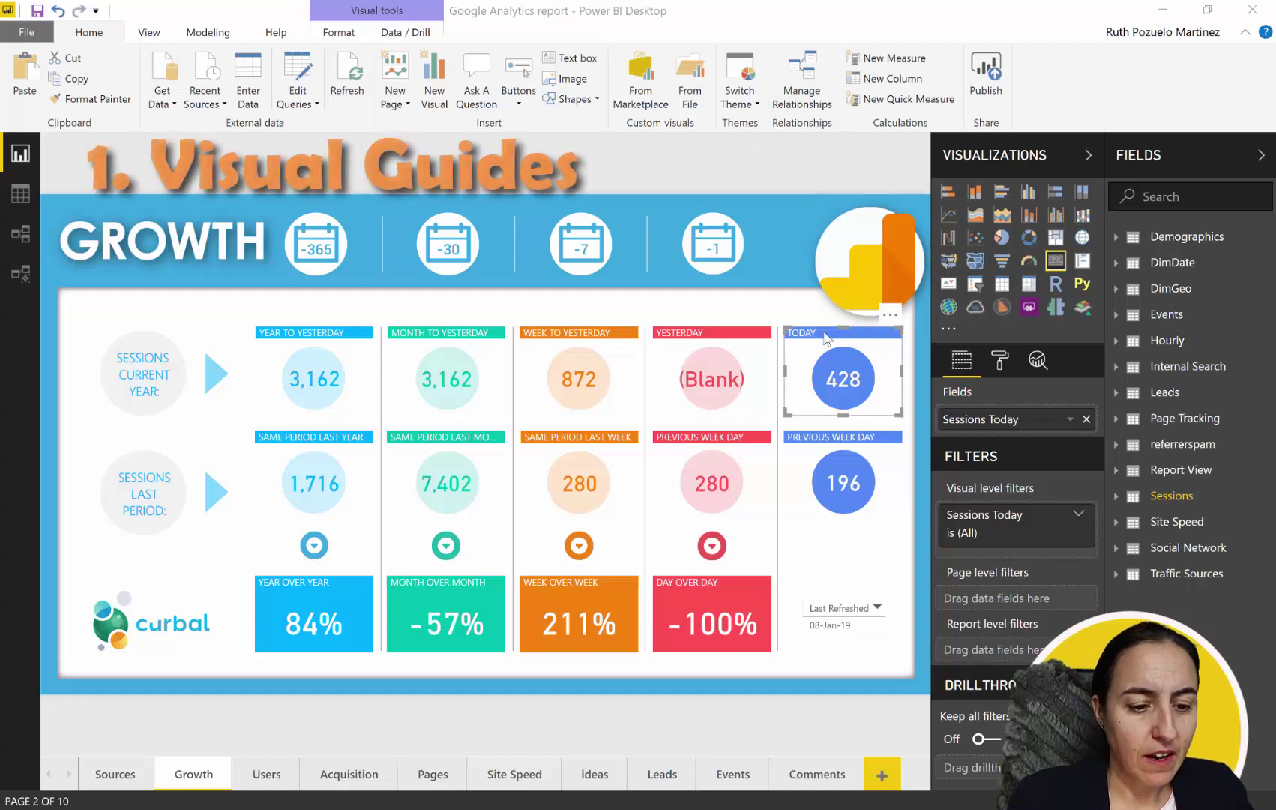
Step: Drag the TODAY card until the smart guides snap it level with the other session cards
mouse_move(813, 348)
left_mouse_down()
mouse_move(825, 342)
mouse_move(690, 337)
mouse_move(604, 357)
mouse_move(830, 343)
mouse_move(829, 365)
left_mouse_up()
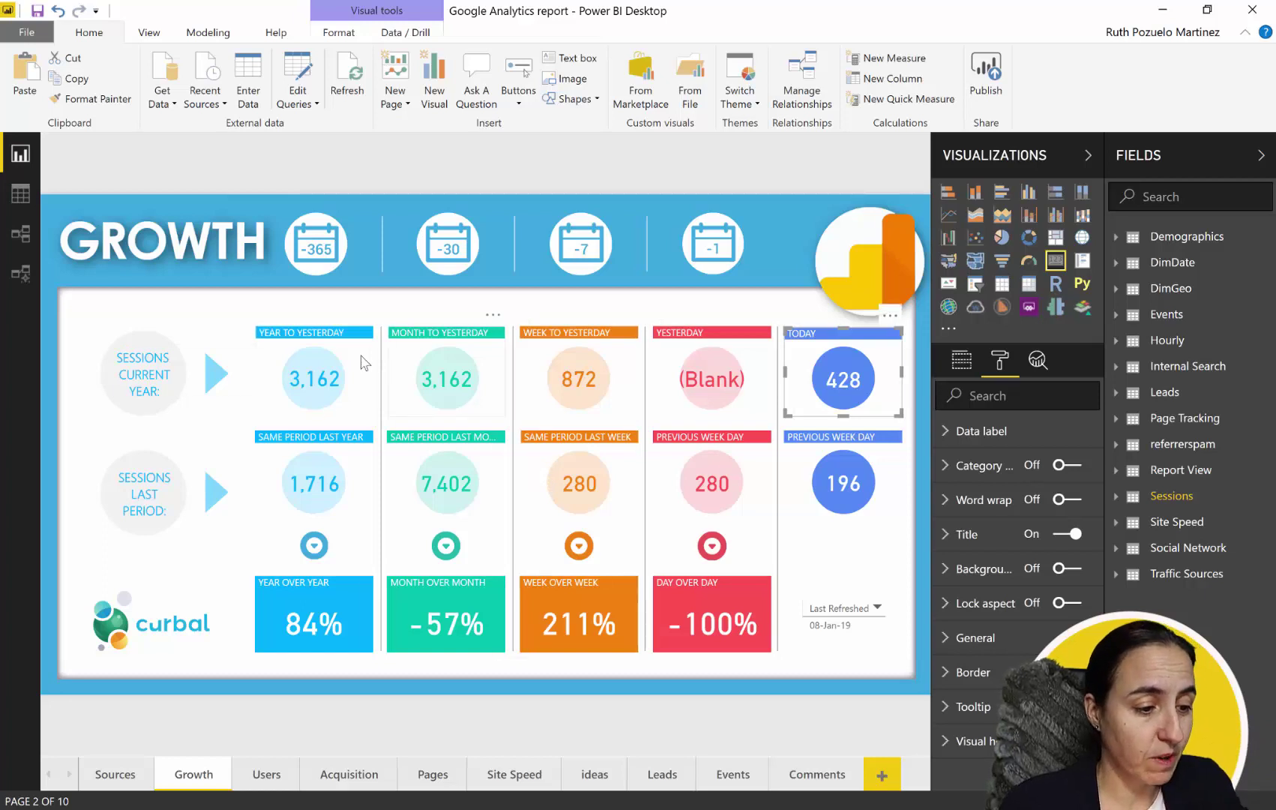
Step: Select the Year, Month and Week to Yesterday, Yesterday and TODAY cards together
left_click(324, 366)
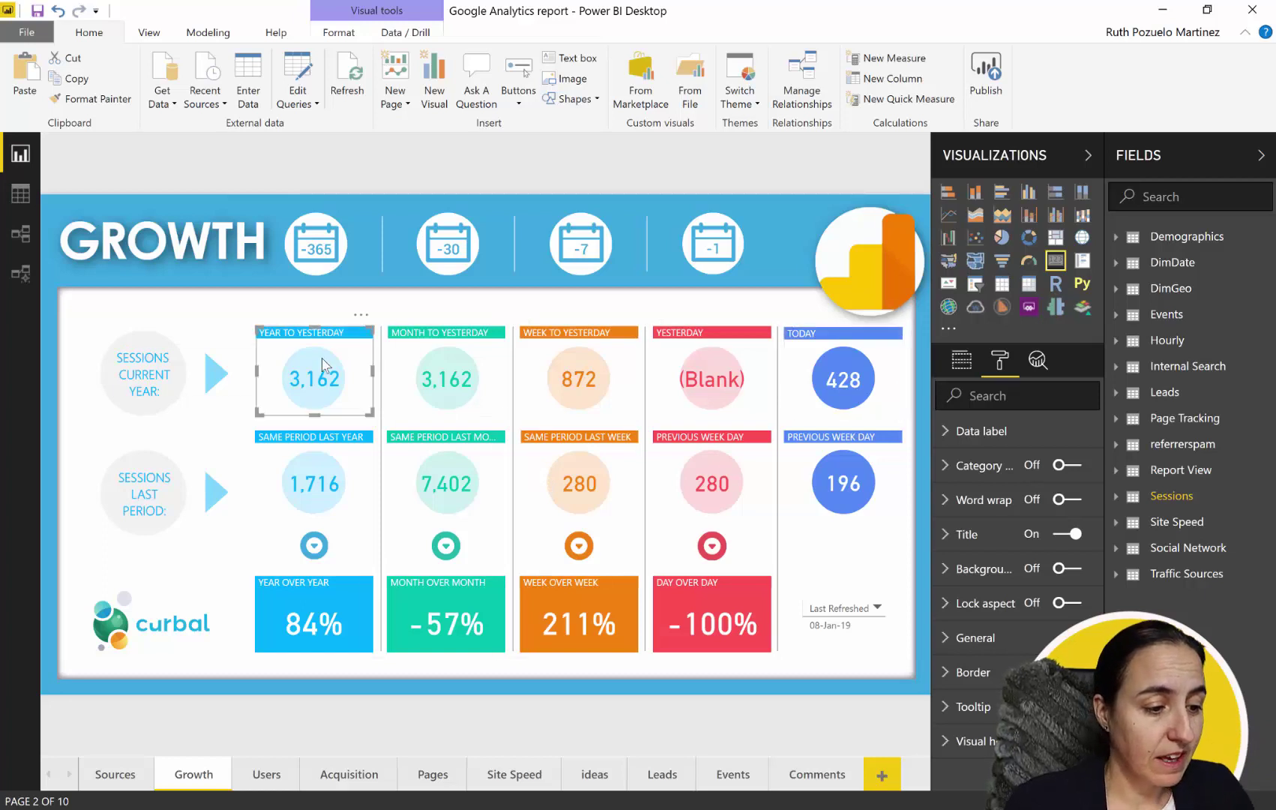
left_click(454, 377, "ctrl")
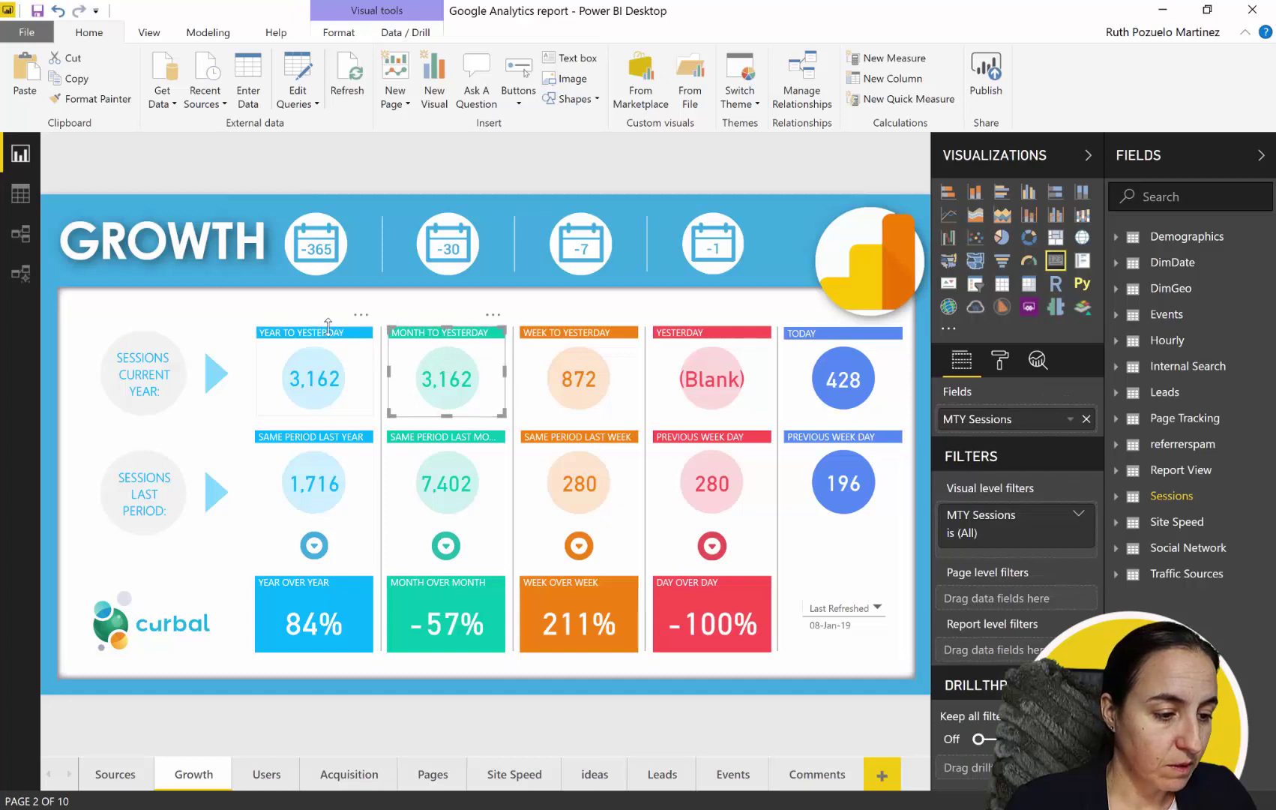
left_click(352, 326)
left_click(574, 344)
left_click(495, 336)
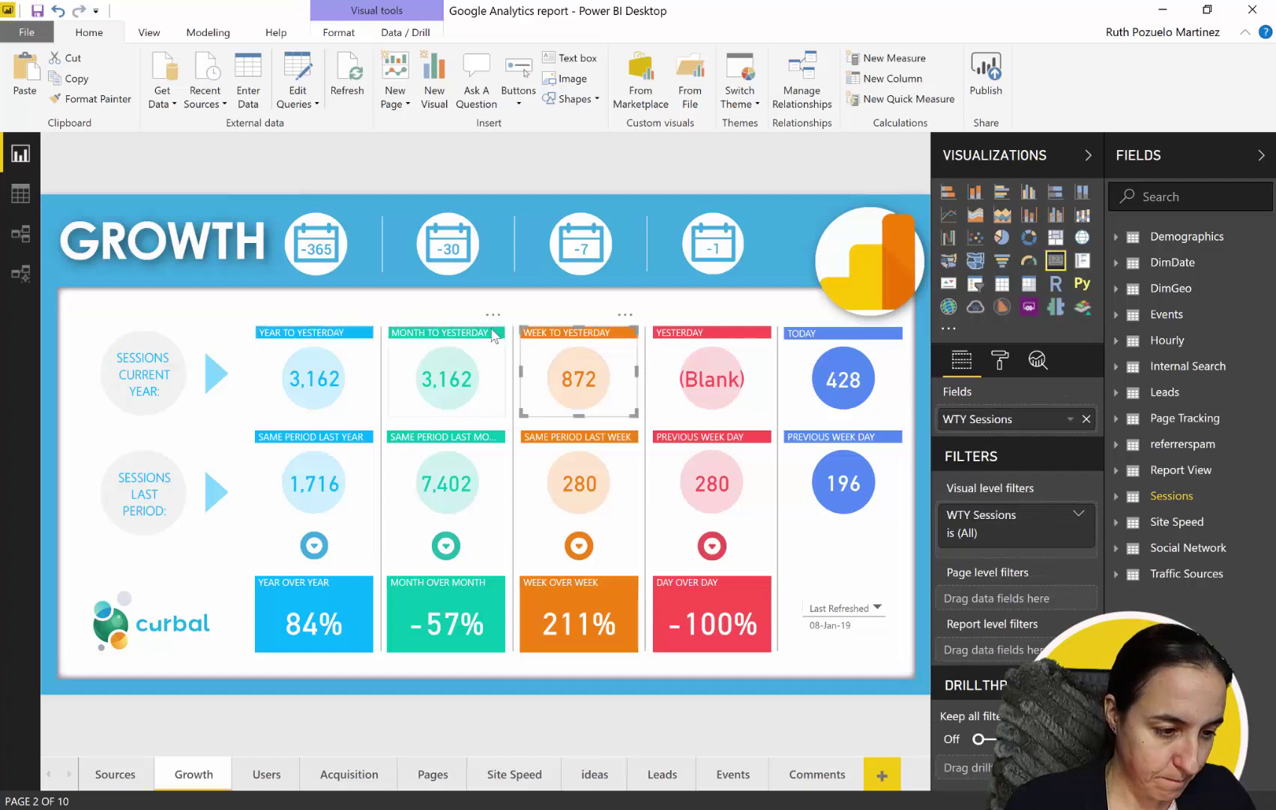
left_click(327, 335)
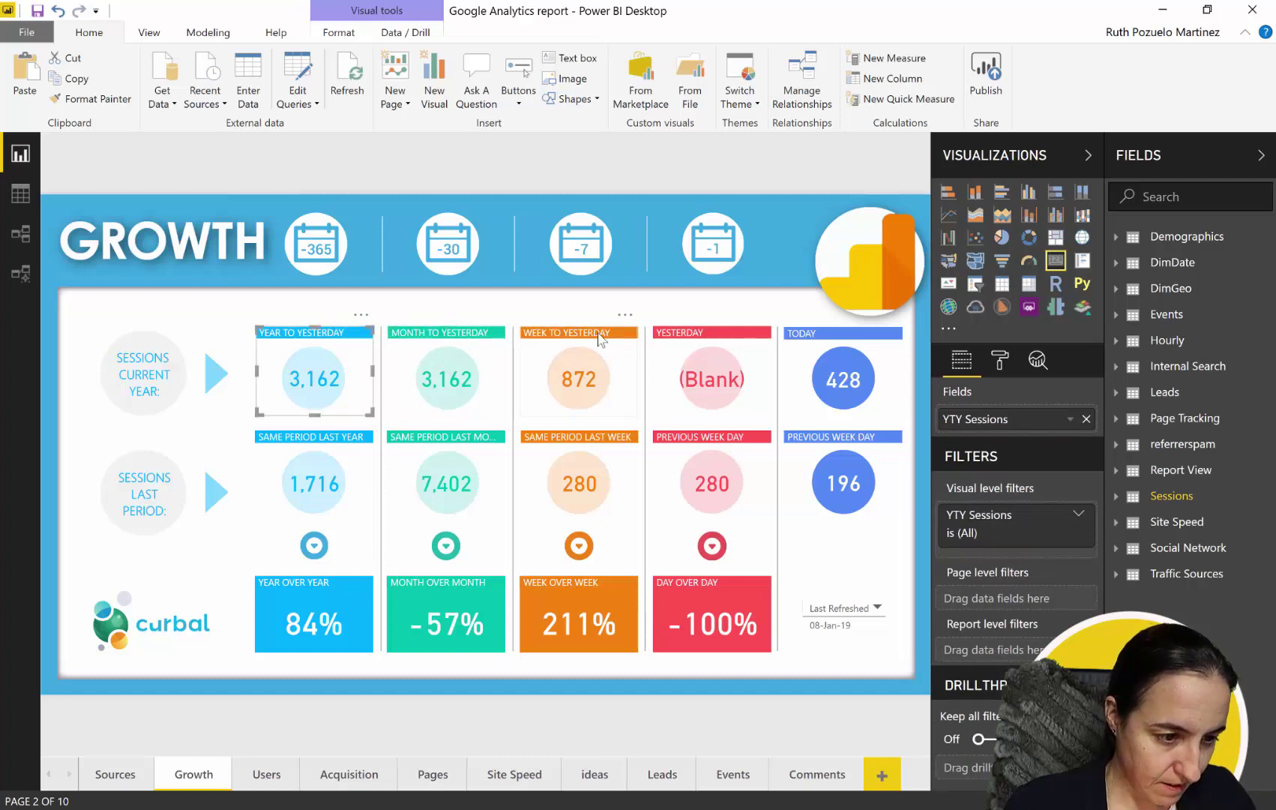
left_click(426, 335, "ctrl")
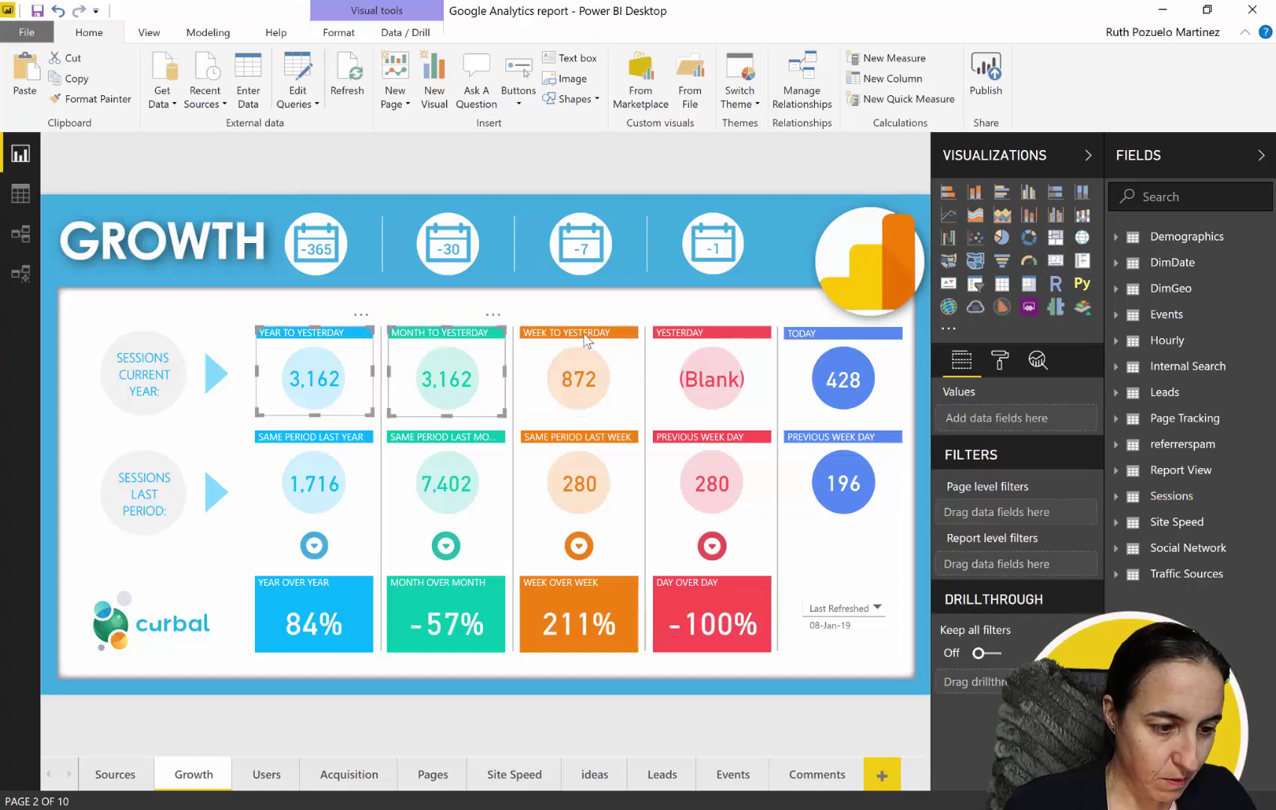
left_click(584, 335, "ctrl")
left_click(765, 337, "ctrl")
left_click(832, 342, "ctrl")
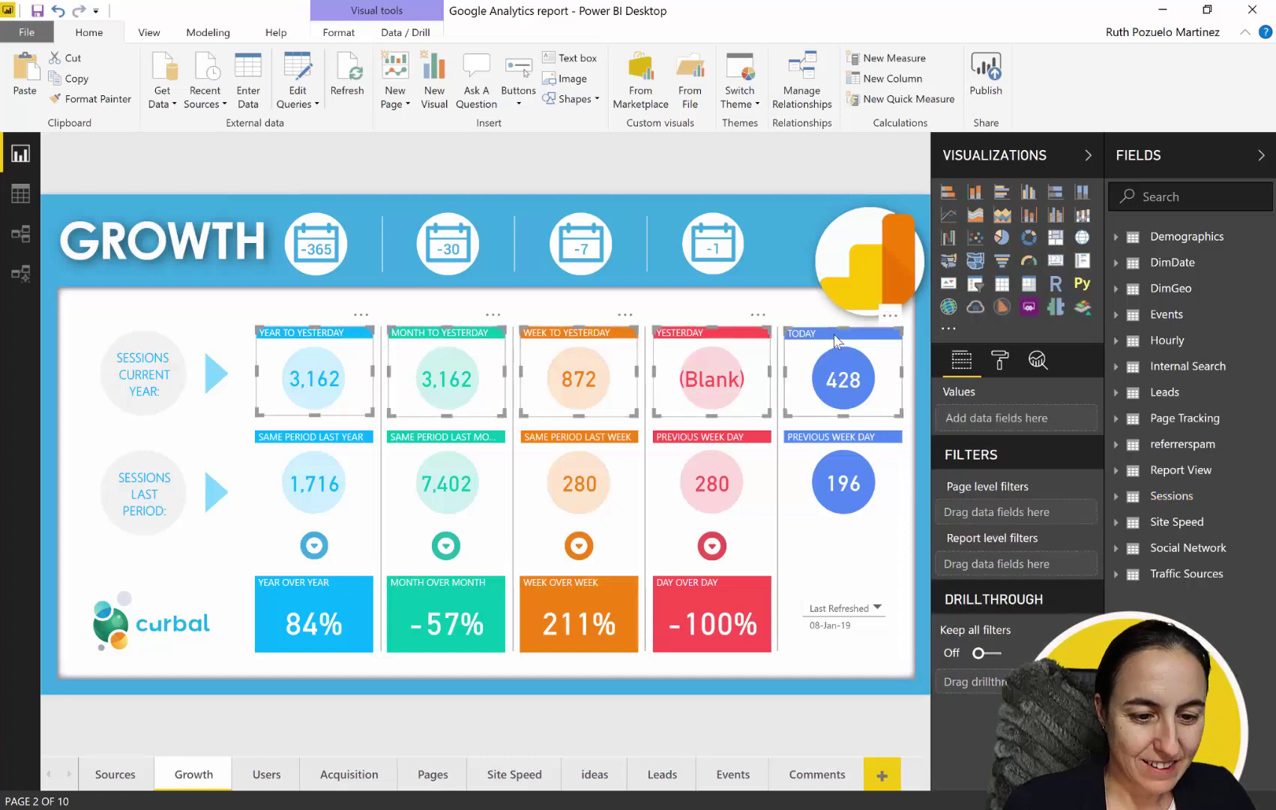
Step: Align the five selected cards along their top edges with Align top
left_click(339, 32)
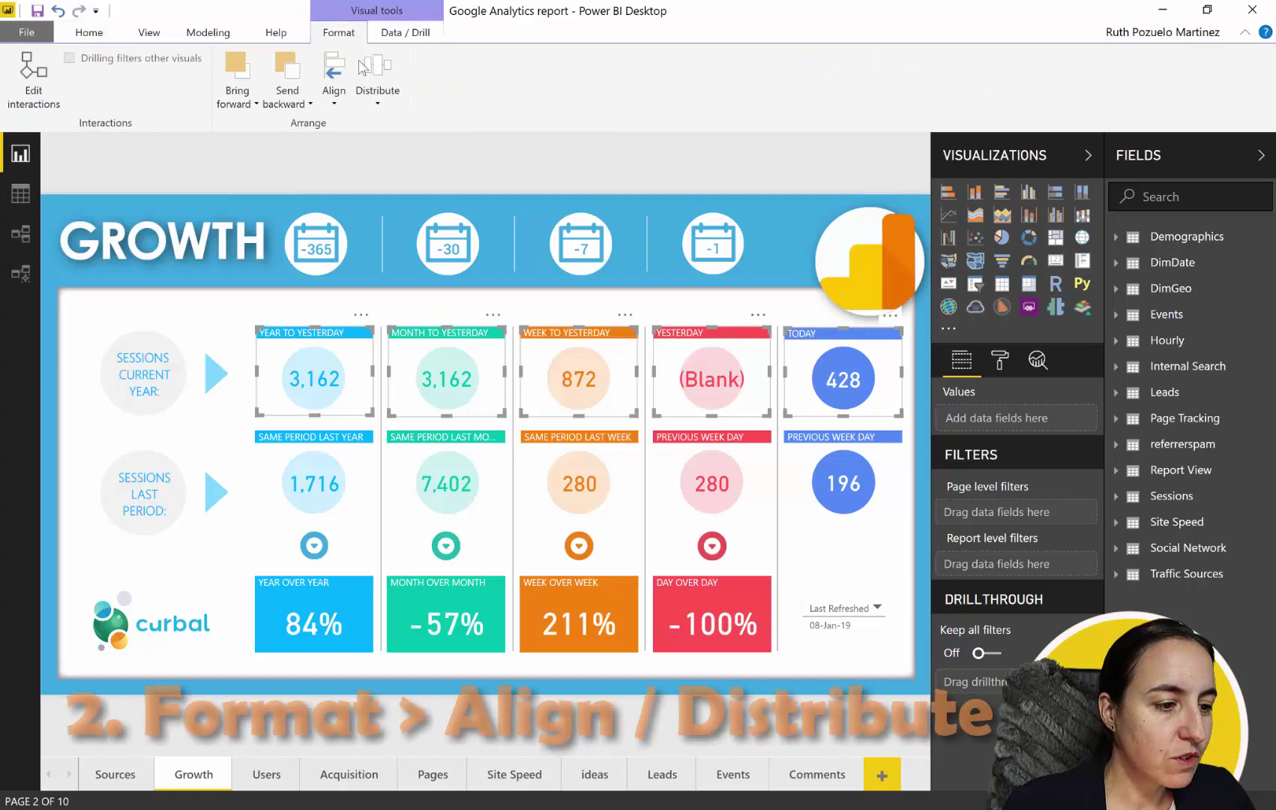
left_click(342, 96)
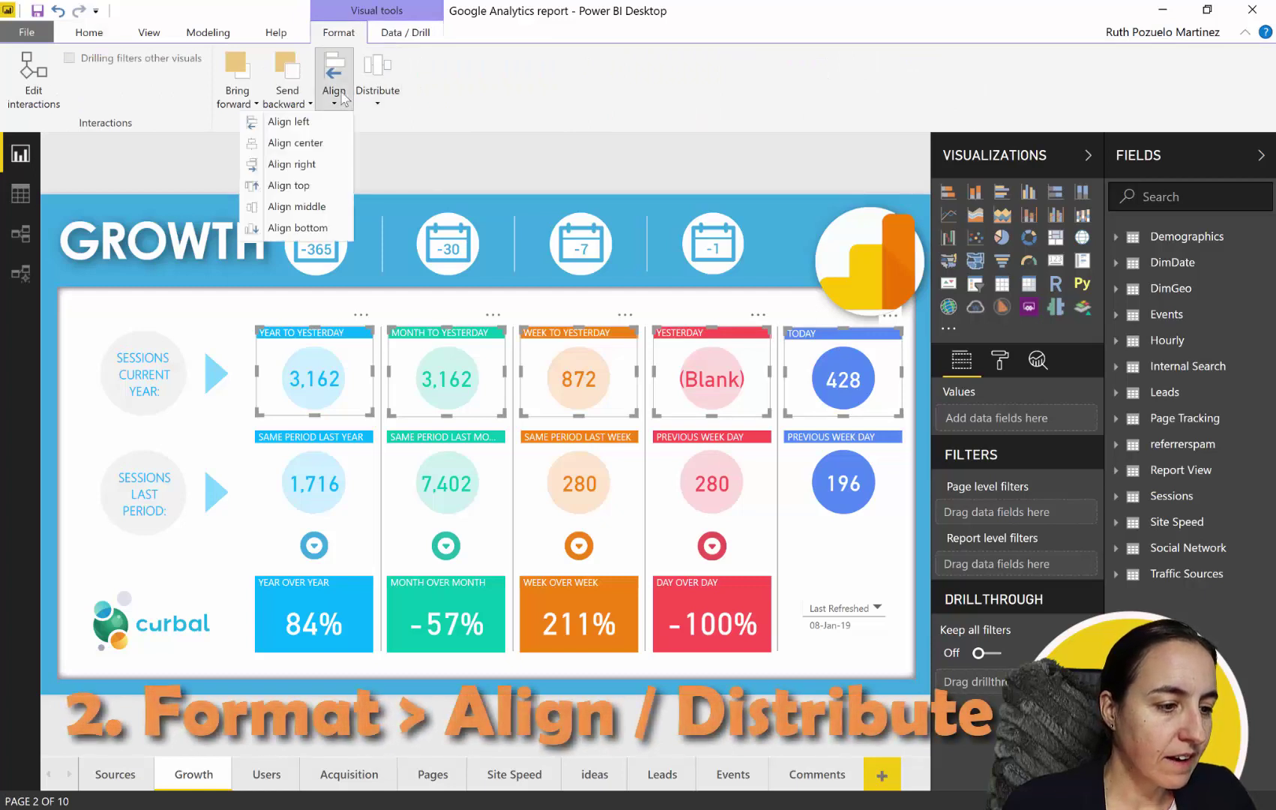
left_click(319, 186)
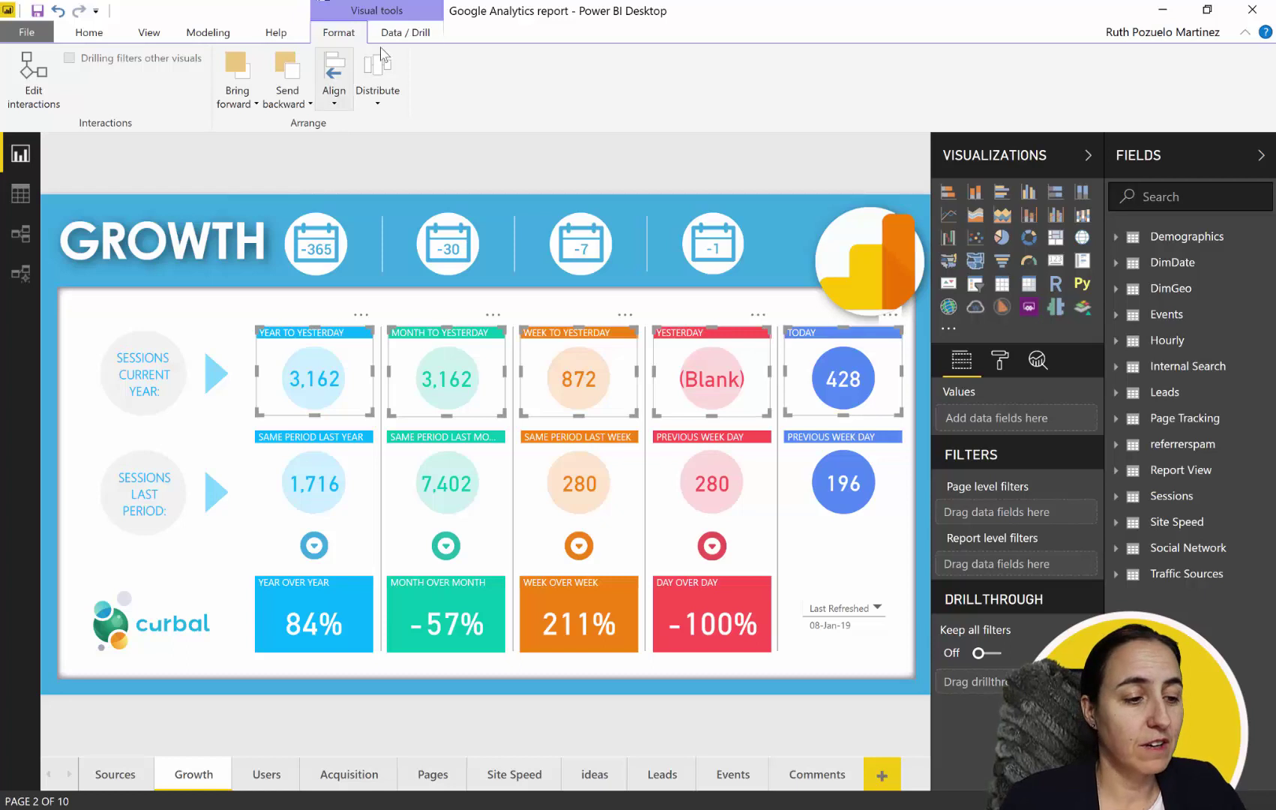
left_click(378, 93)
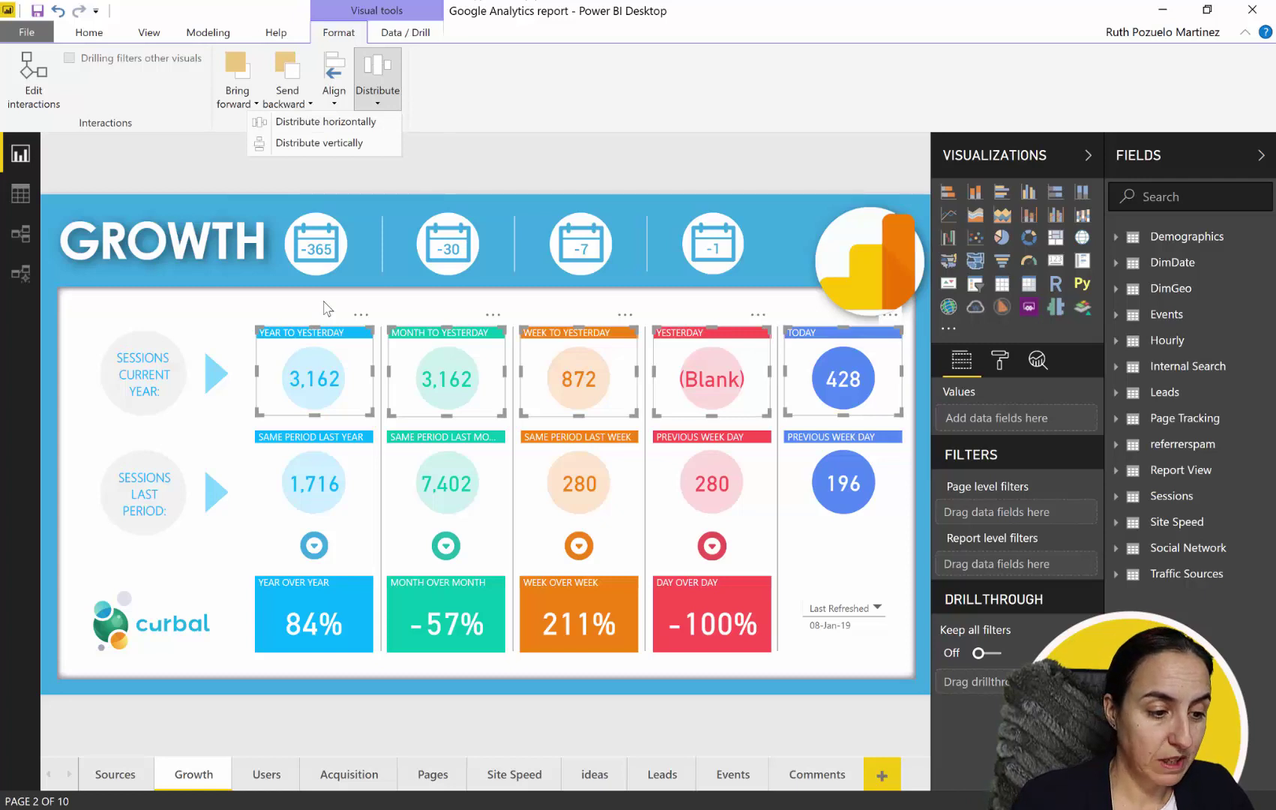
left_click(319, 347)
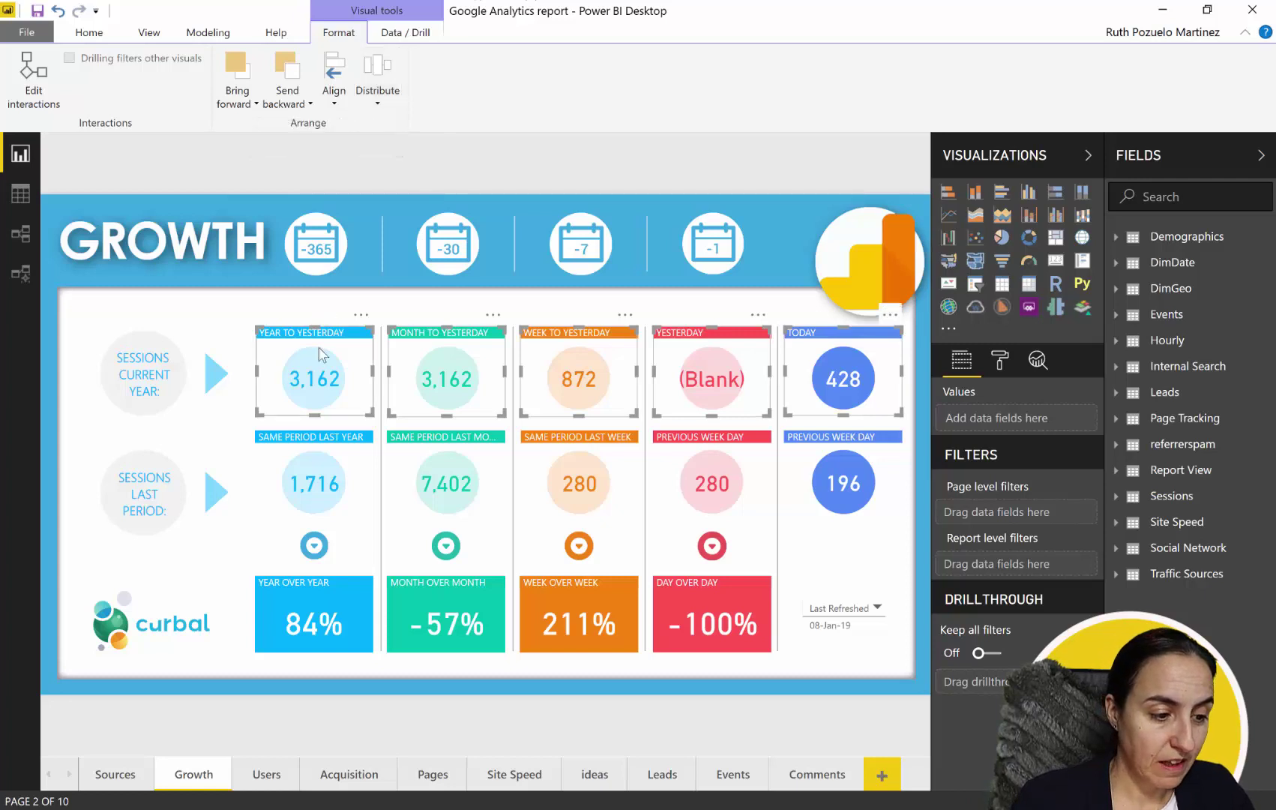
left_click(855, 372, "ctrl")
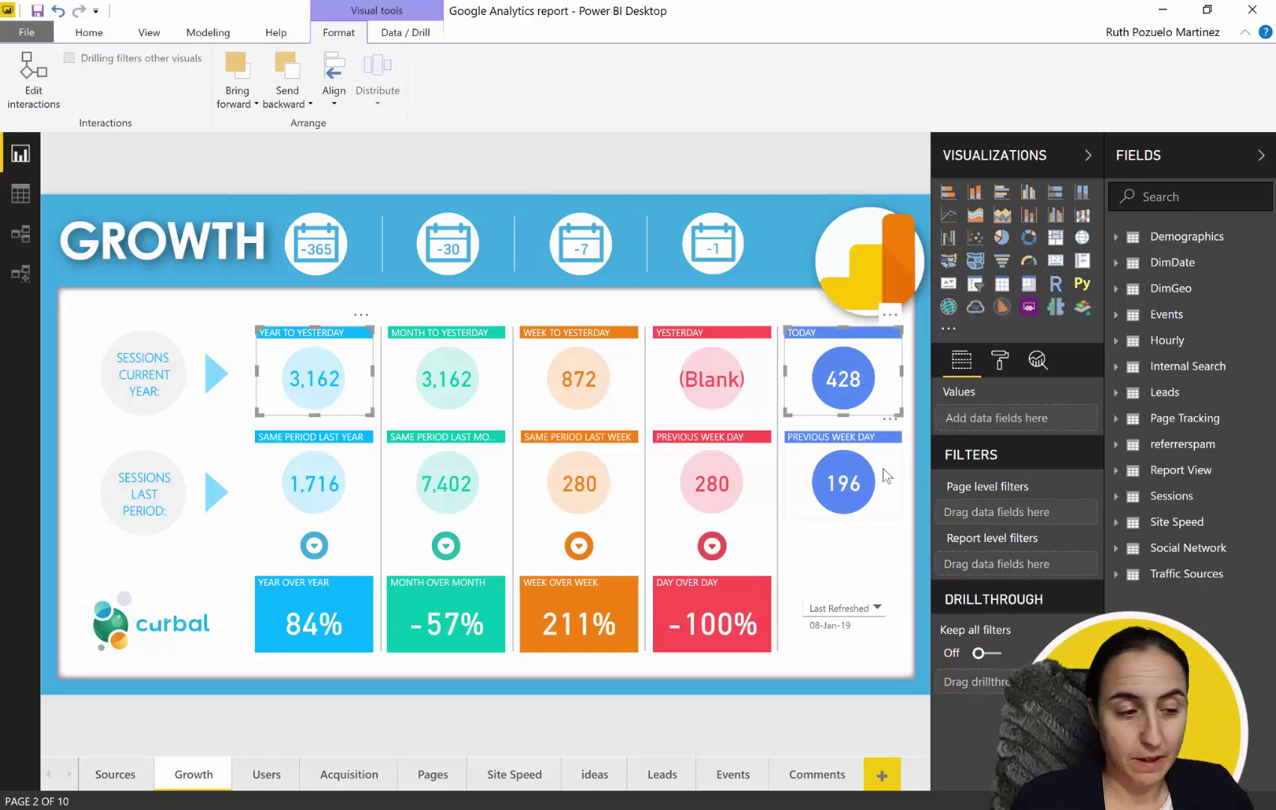
left_click(334, 79)
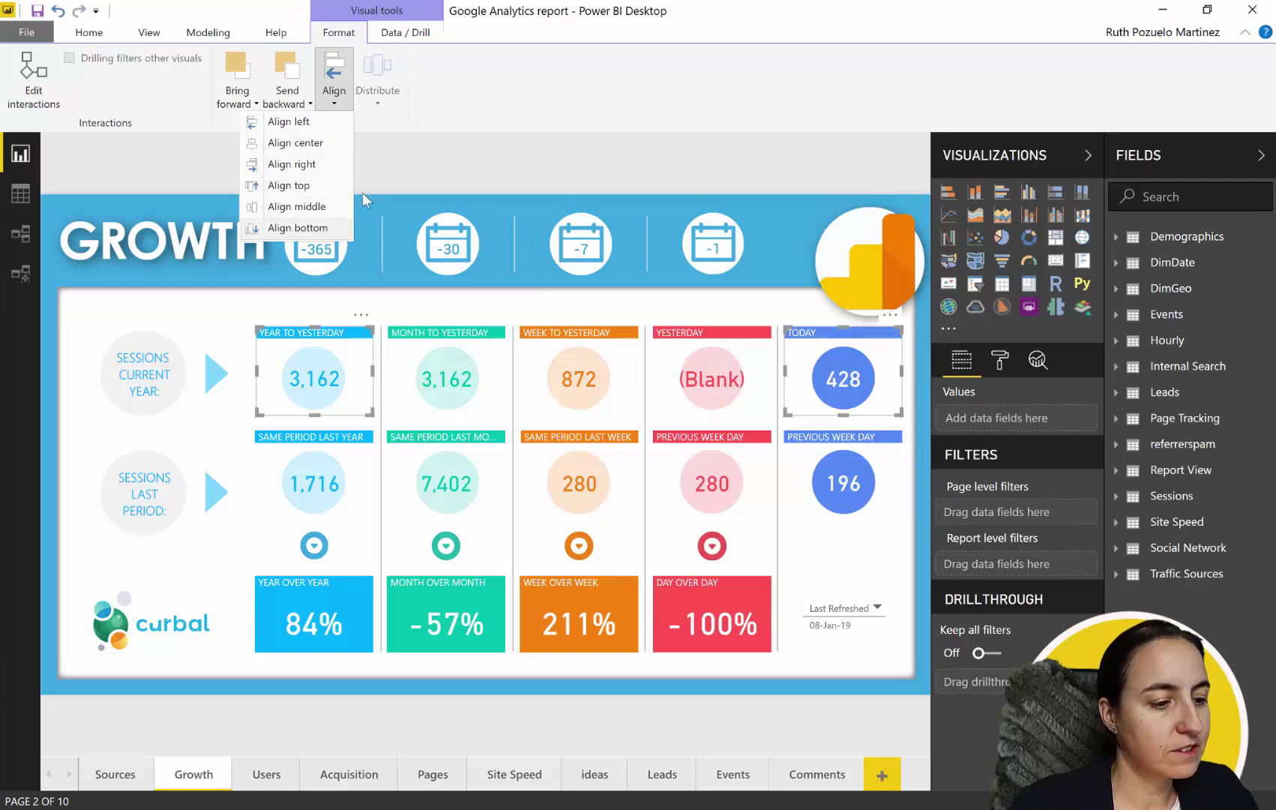
left_click(533, 146)
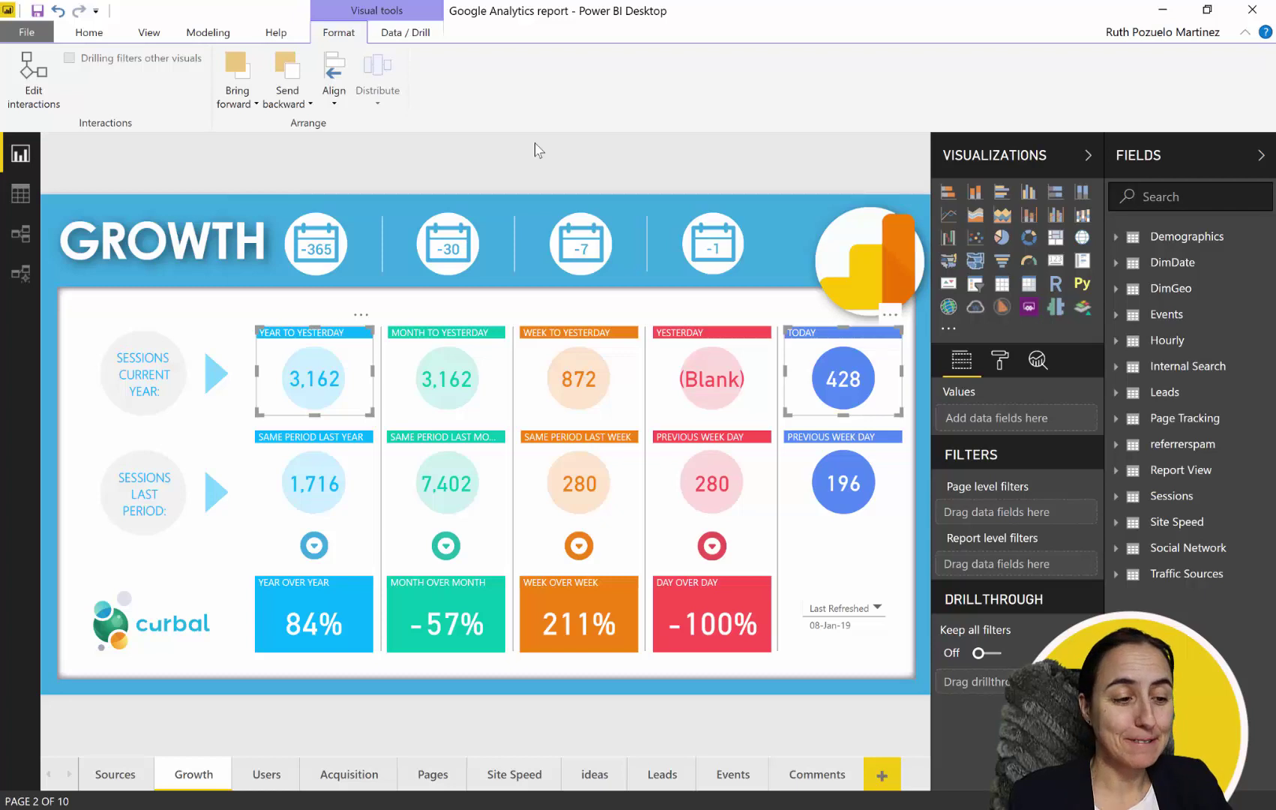
Step: Select the Year, Month and Week to Yesterday cards together
left_click(499, 162)
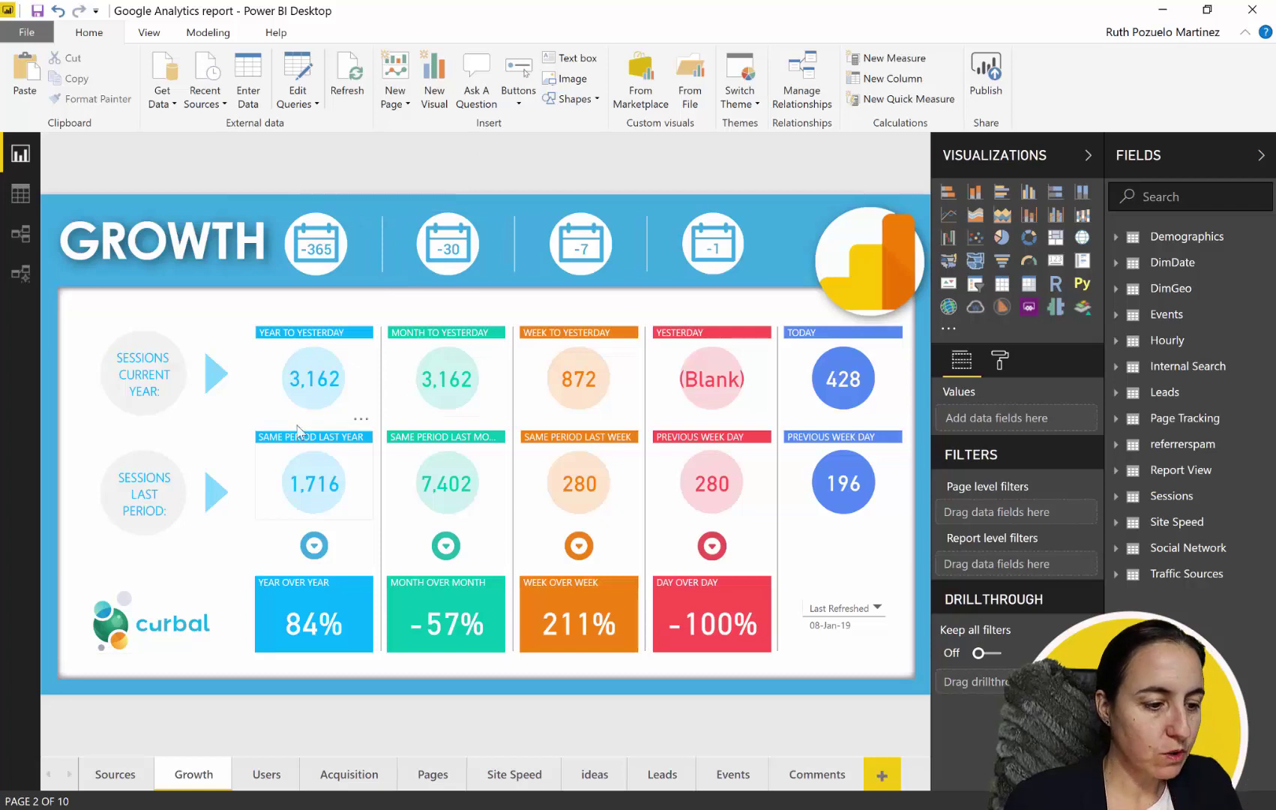
left_click(334, 397)
left_click(427, 379, "ctrl")
left_click(426, 346, "ctrl")
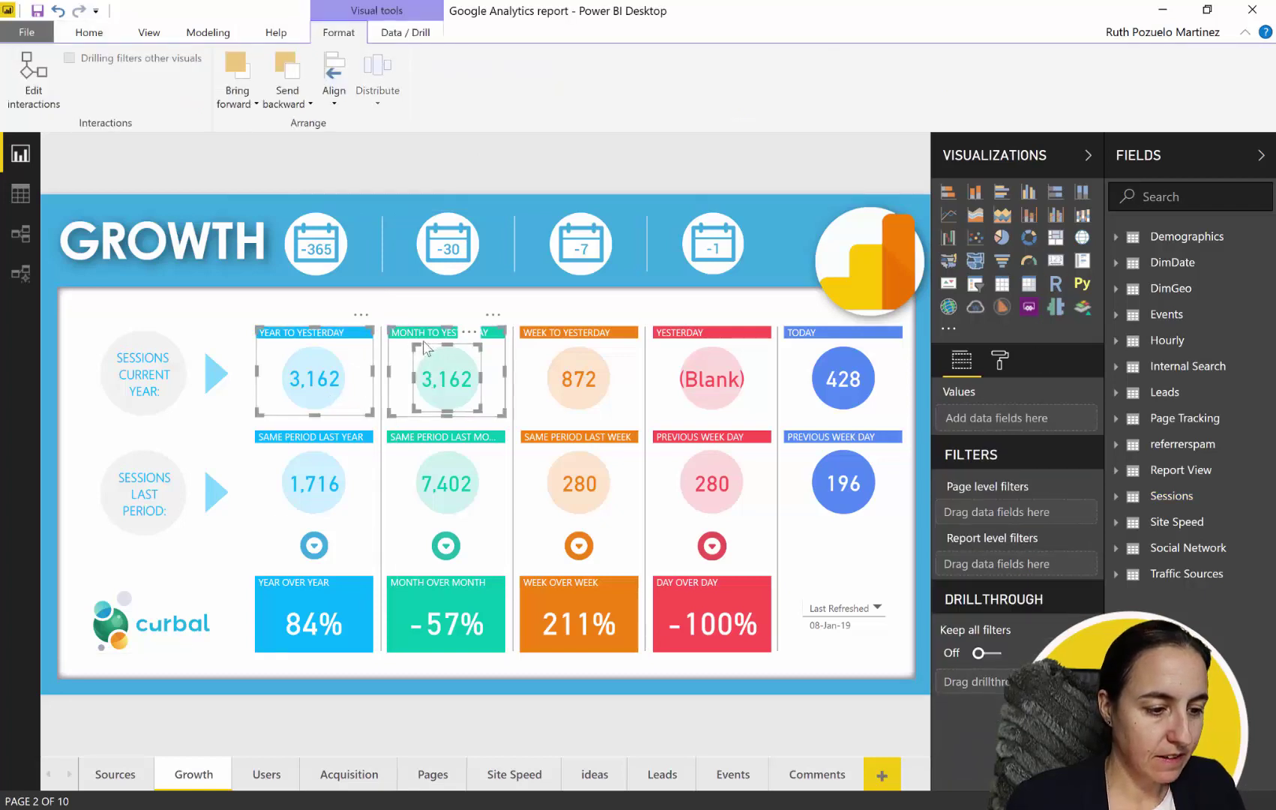
left_click(471, 365, "ctrl")
left_click(582, 350, "ctrl")
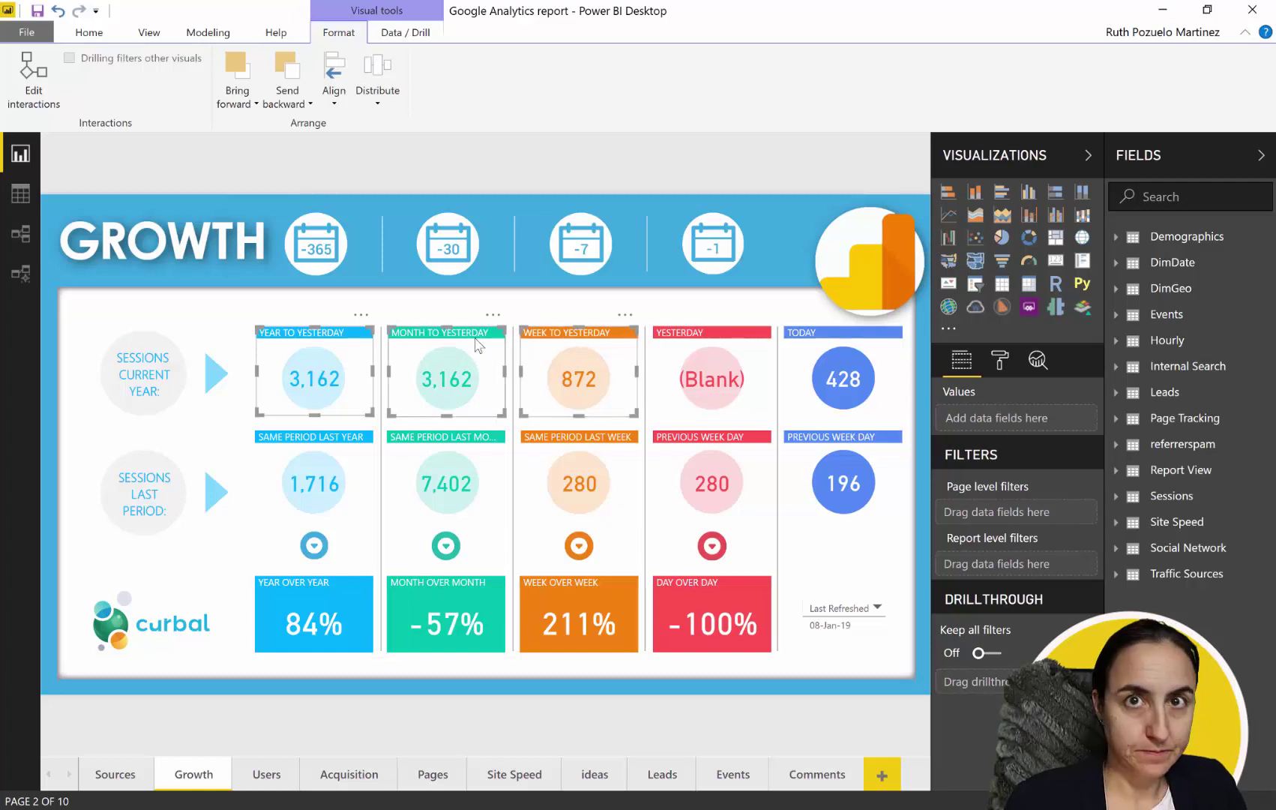
Step: Paste the three copied cards onto Page 1 of the blank Untitled report
left_click(495, 807)
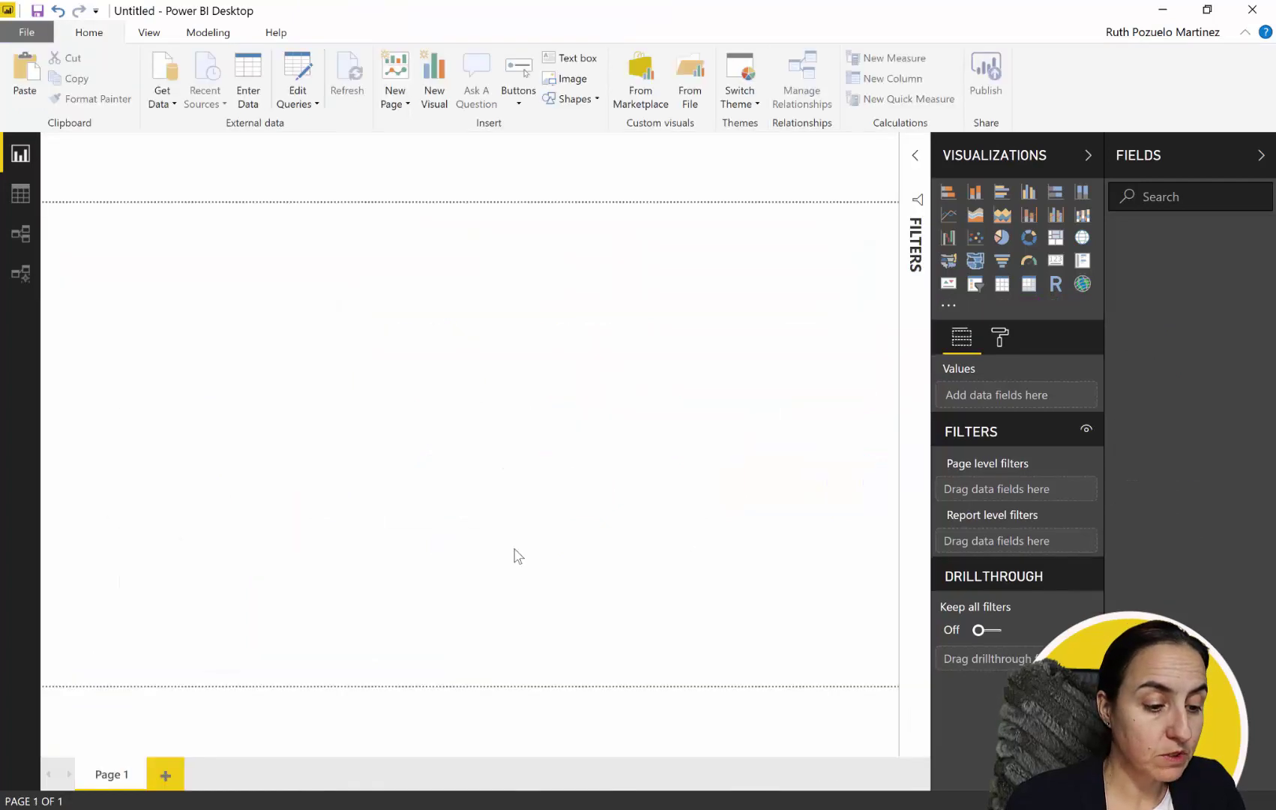
key("ctrl+v")
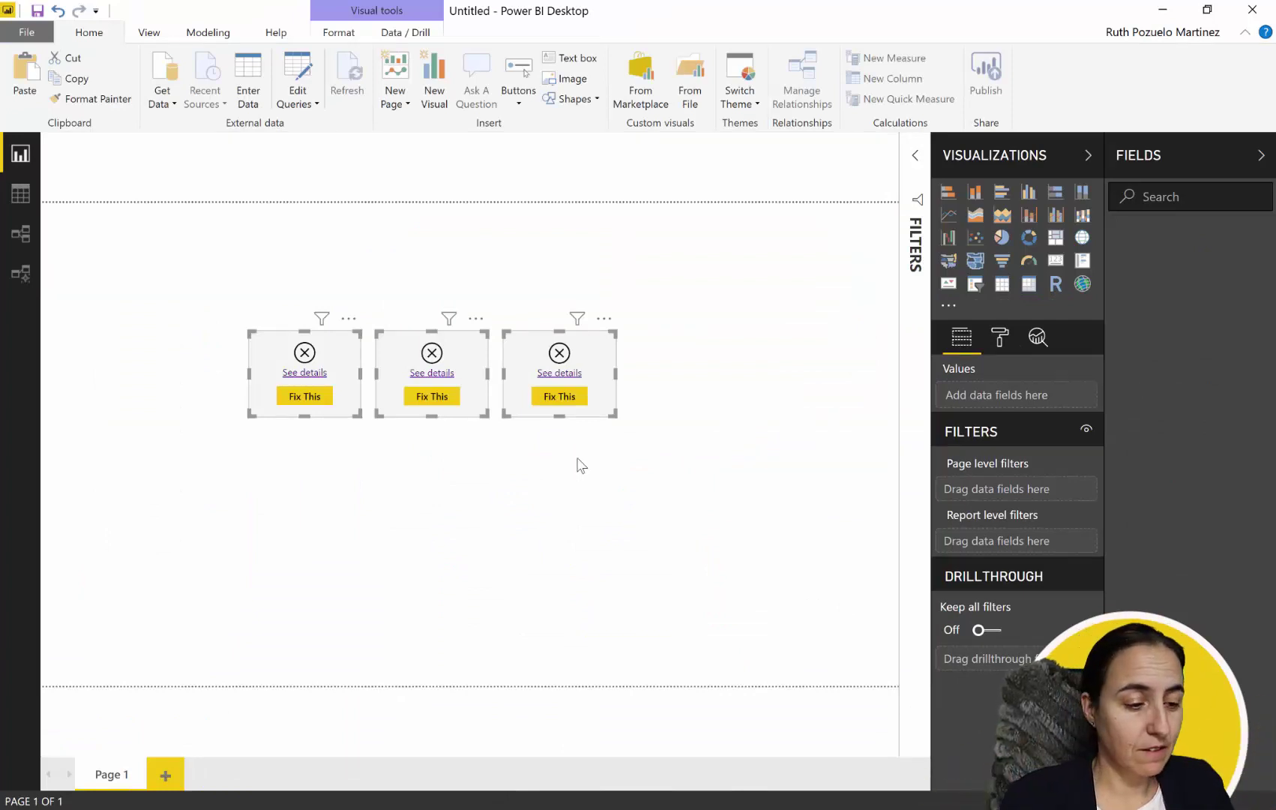
left_click(638, 390)
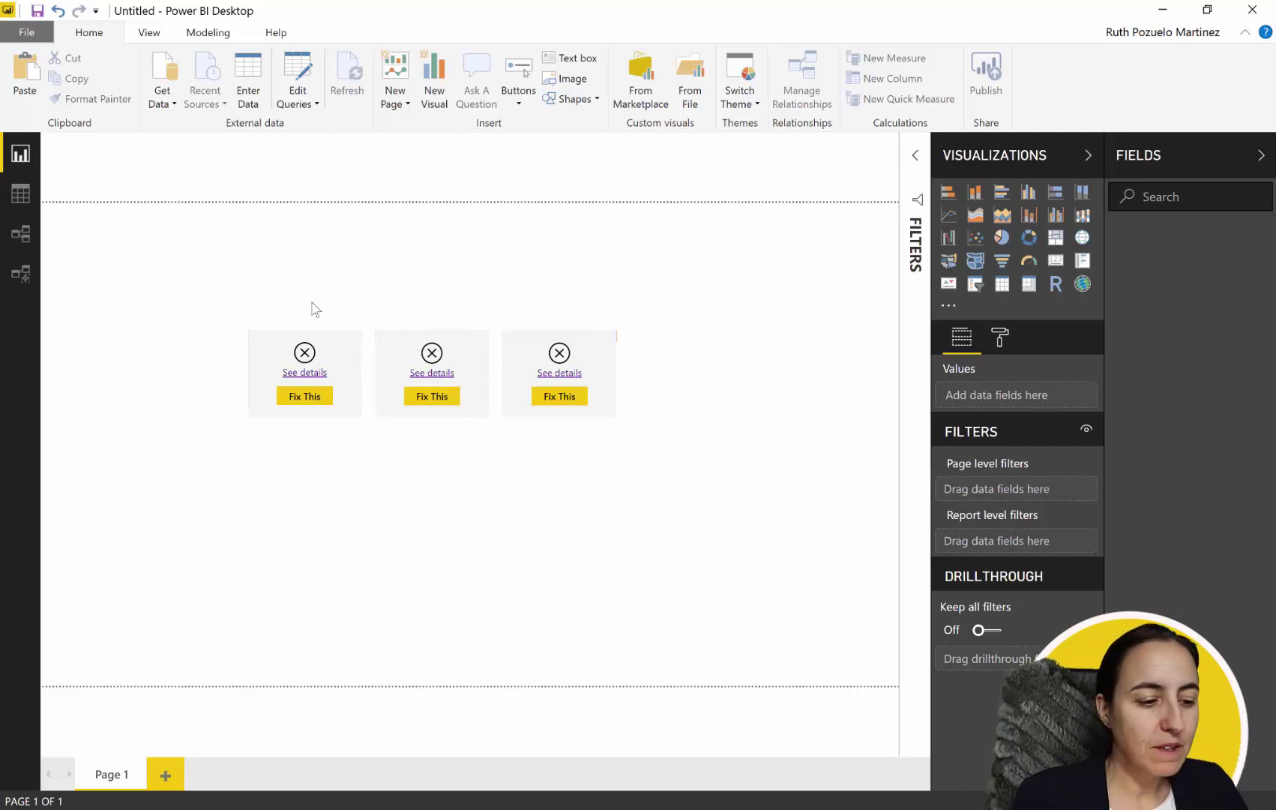
Step: Drag the three pasted visuals together slightly down and to the right
left_click(311, 341)
left_click(442, 346, "ctrl")
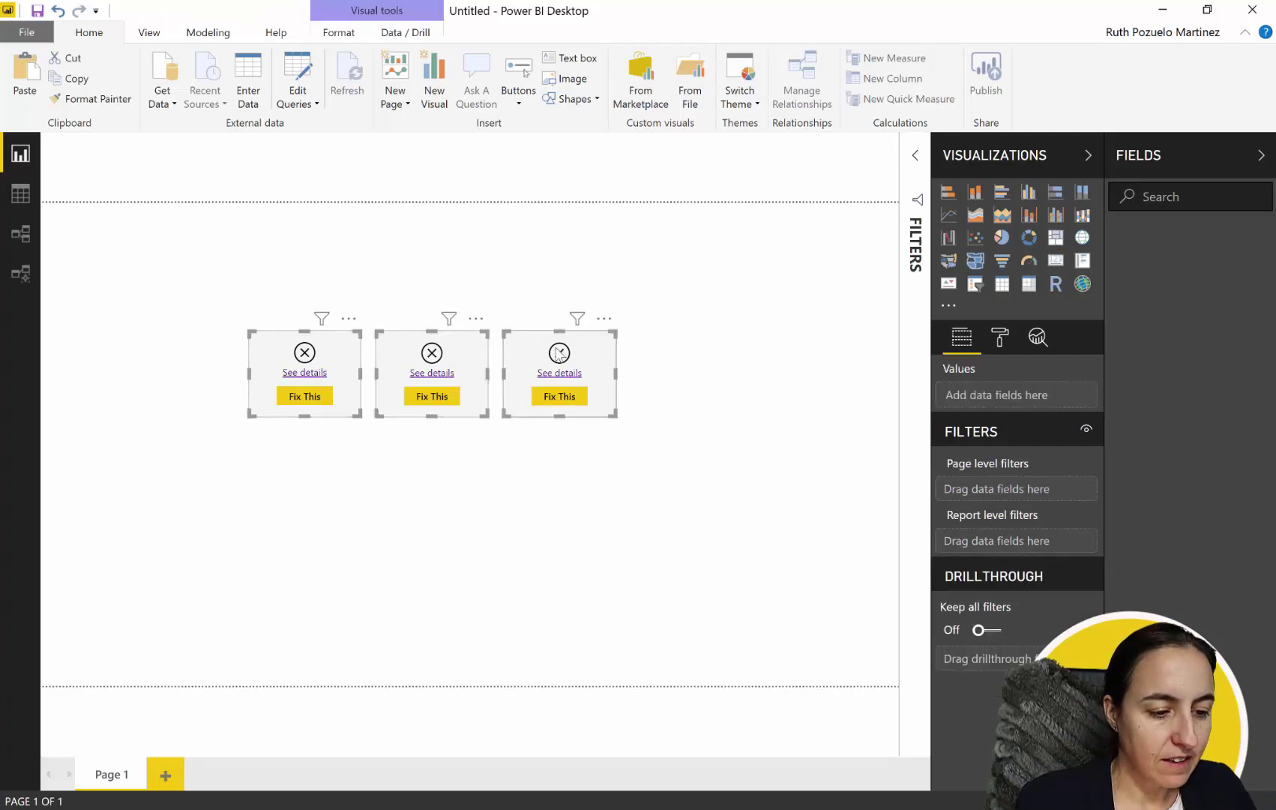
left_click(566, 359, "ctrl")
left_click_drag(567, 363, 480, 337)
left_click_drag(461, 427, 574, 367)
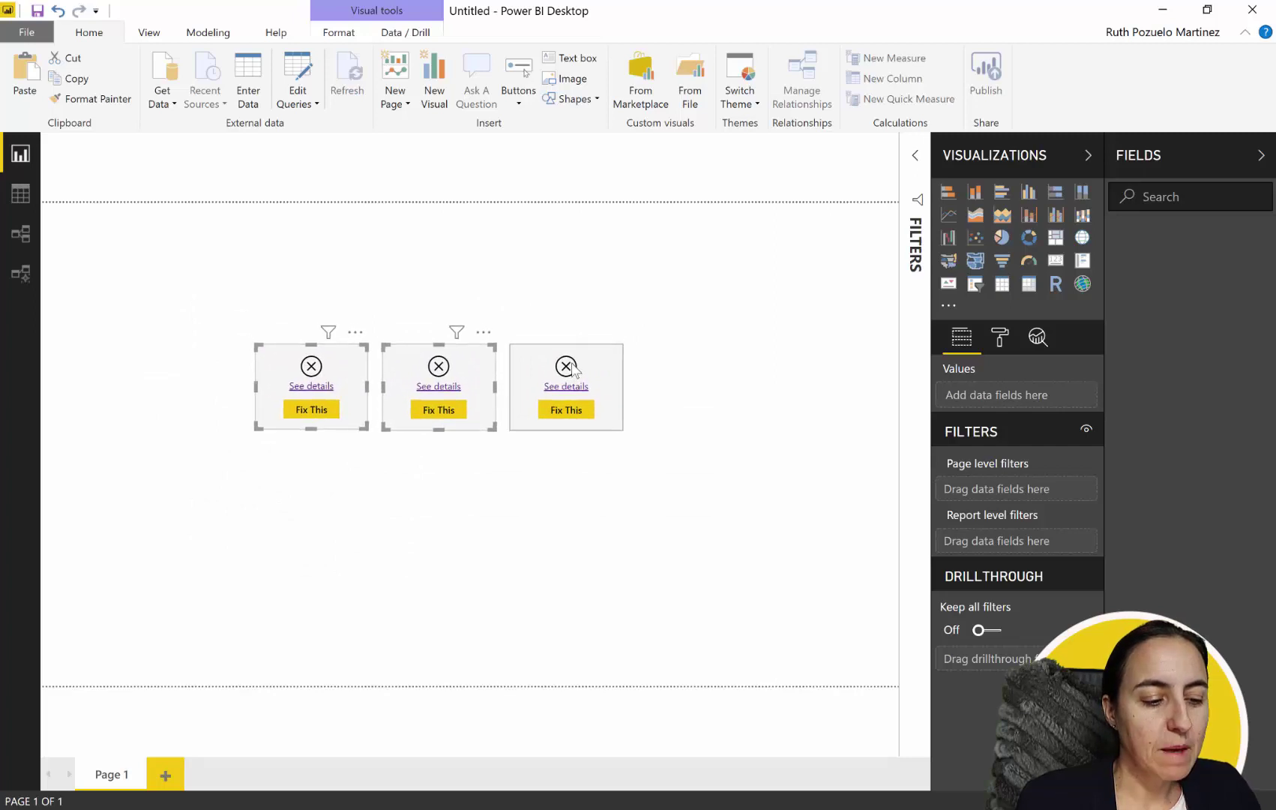
Step: Reselect all three pasted visuals together
left_click(573, 366)
left_click(313, 369, "ctrl")
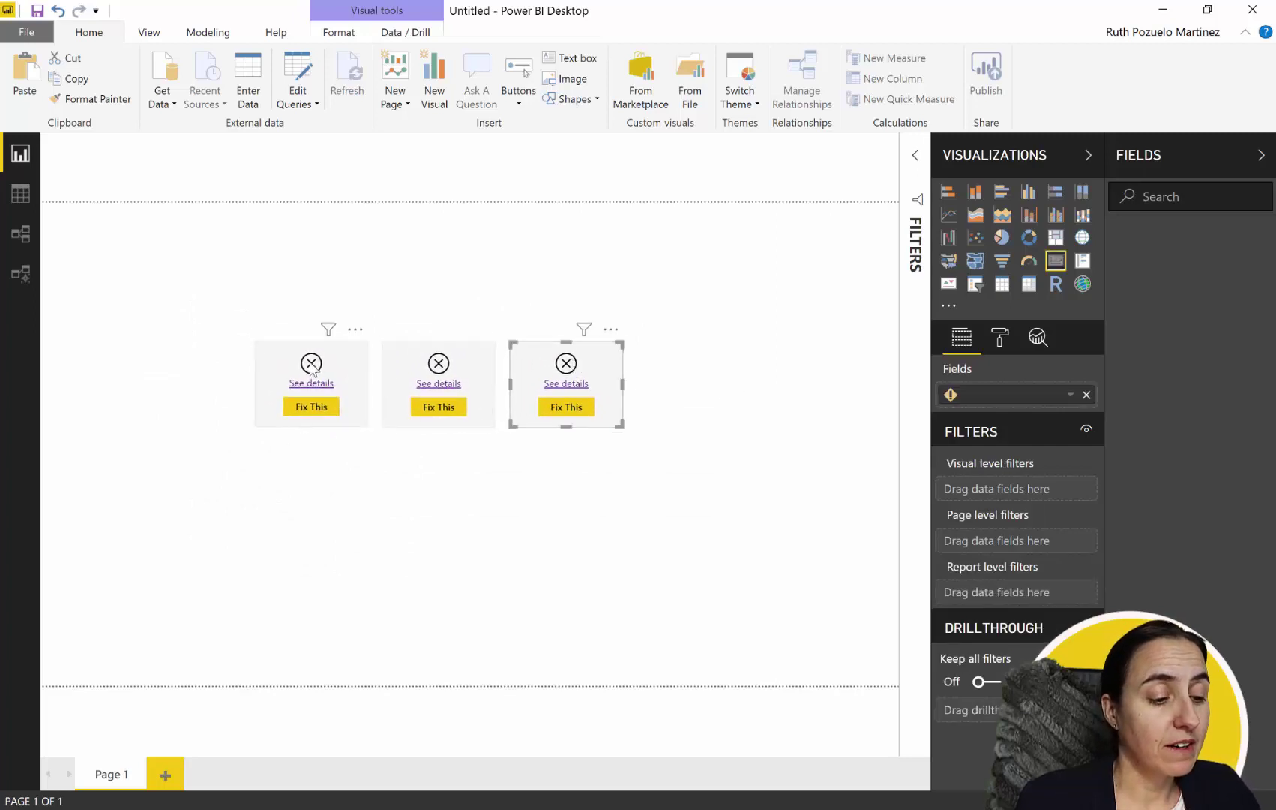
left_click(441, 366)
left_click(339, 365, "ctrl")
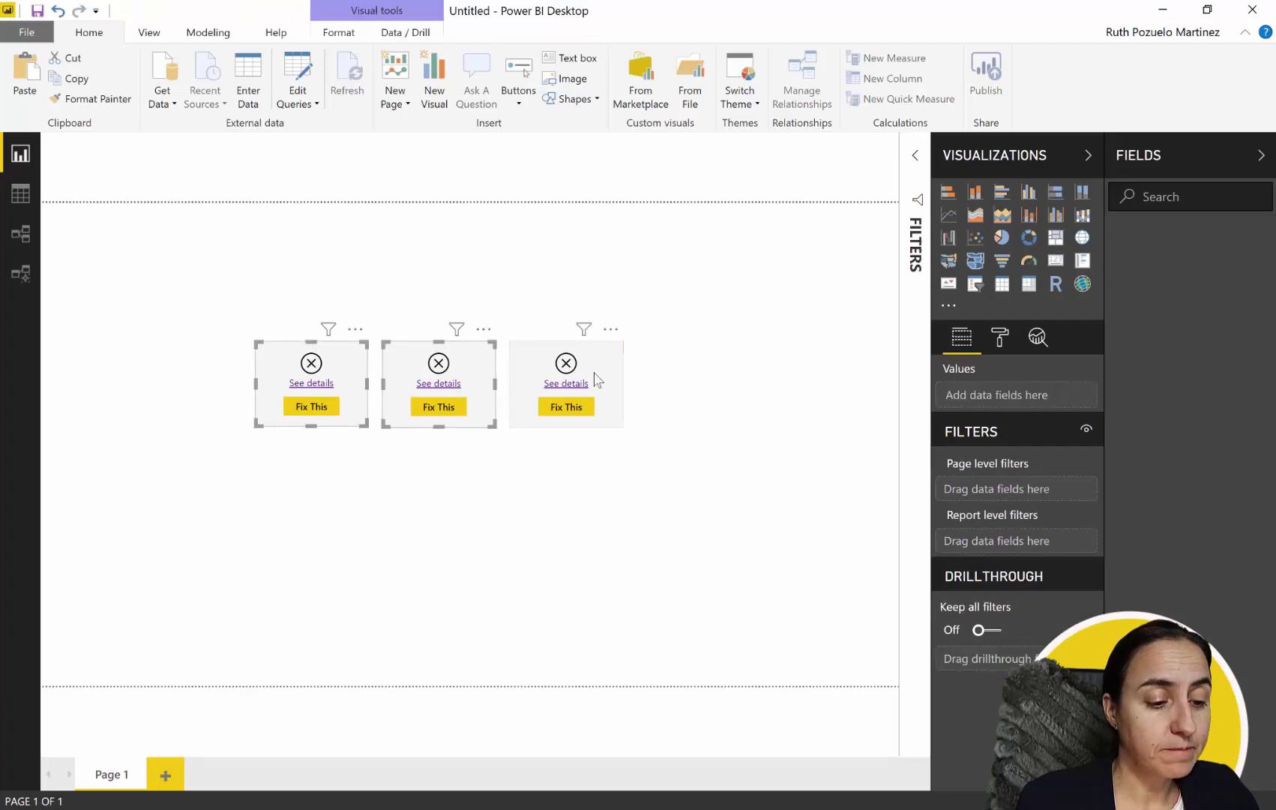
left_click(593, 374, "ctrl")
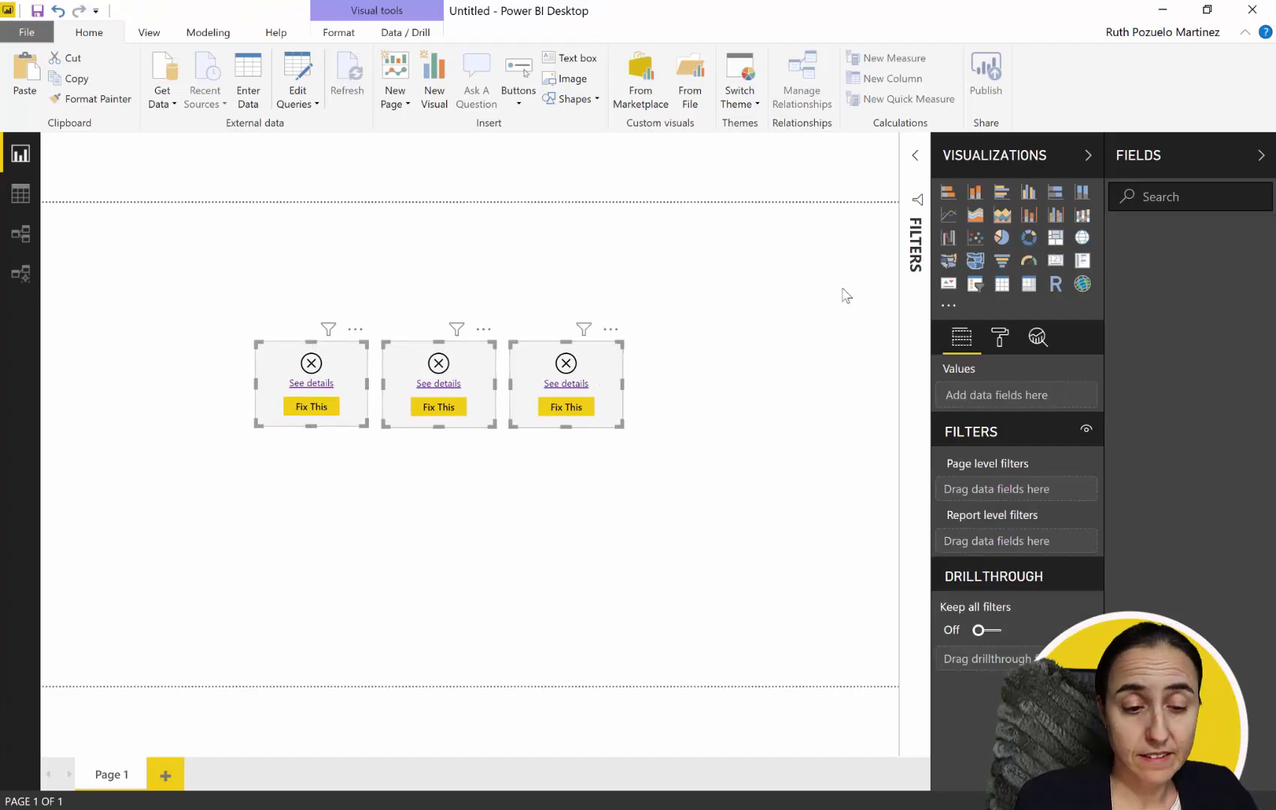
Step: Change the Y position of the three pasted cards from 205 to 210 in Format > General
left_click(1002, 342)
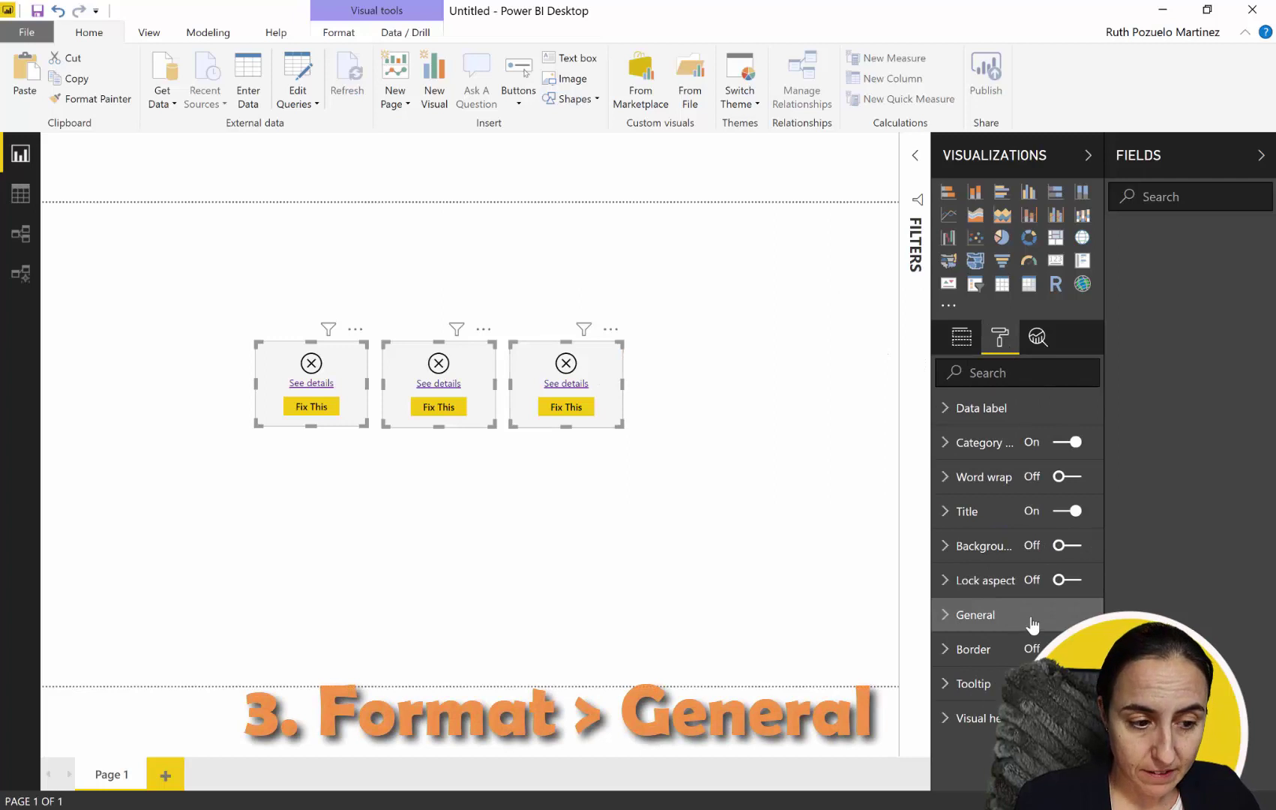
left_click(987, 615)
scroll(1018, 635, "down", 4)
left_click(1005, 444)
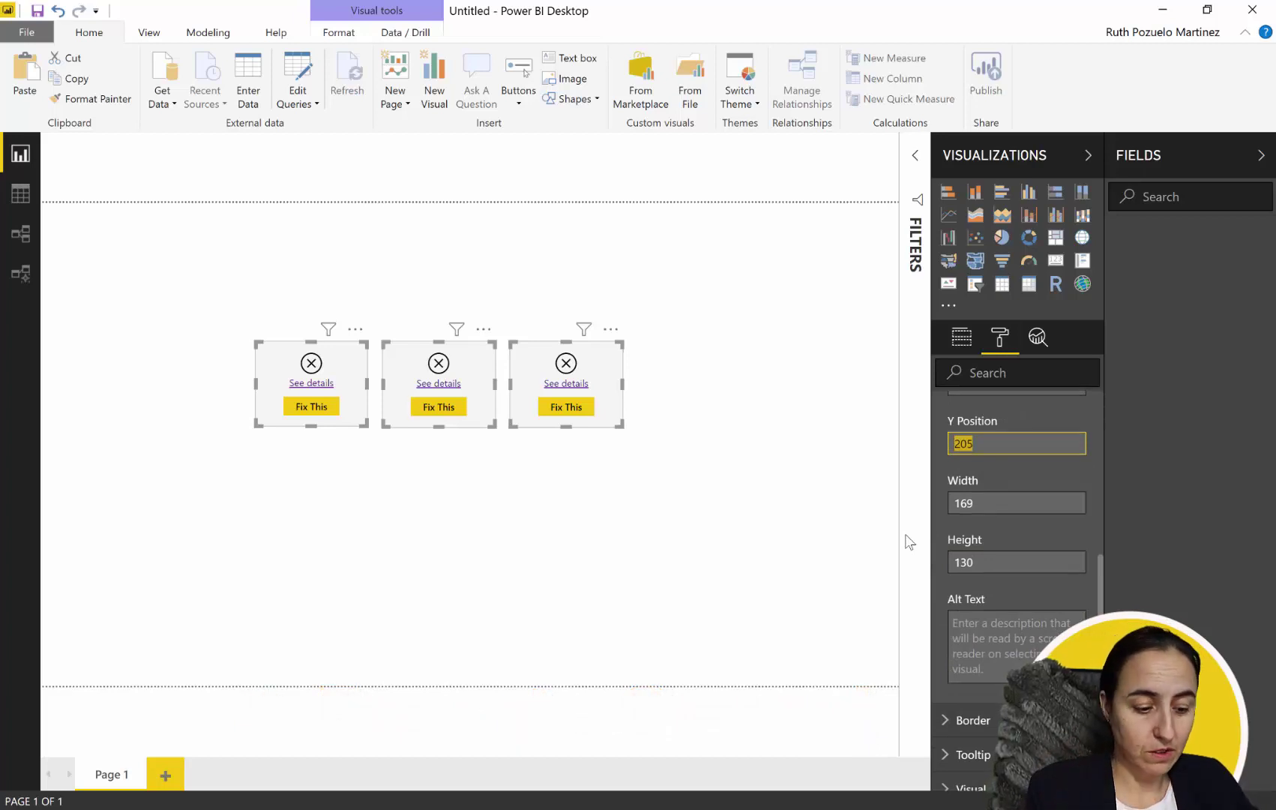
type("2")
key("Return")
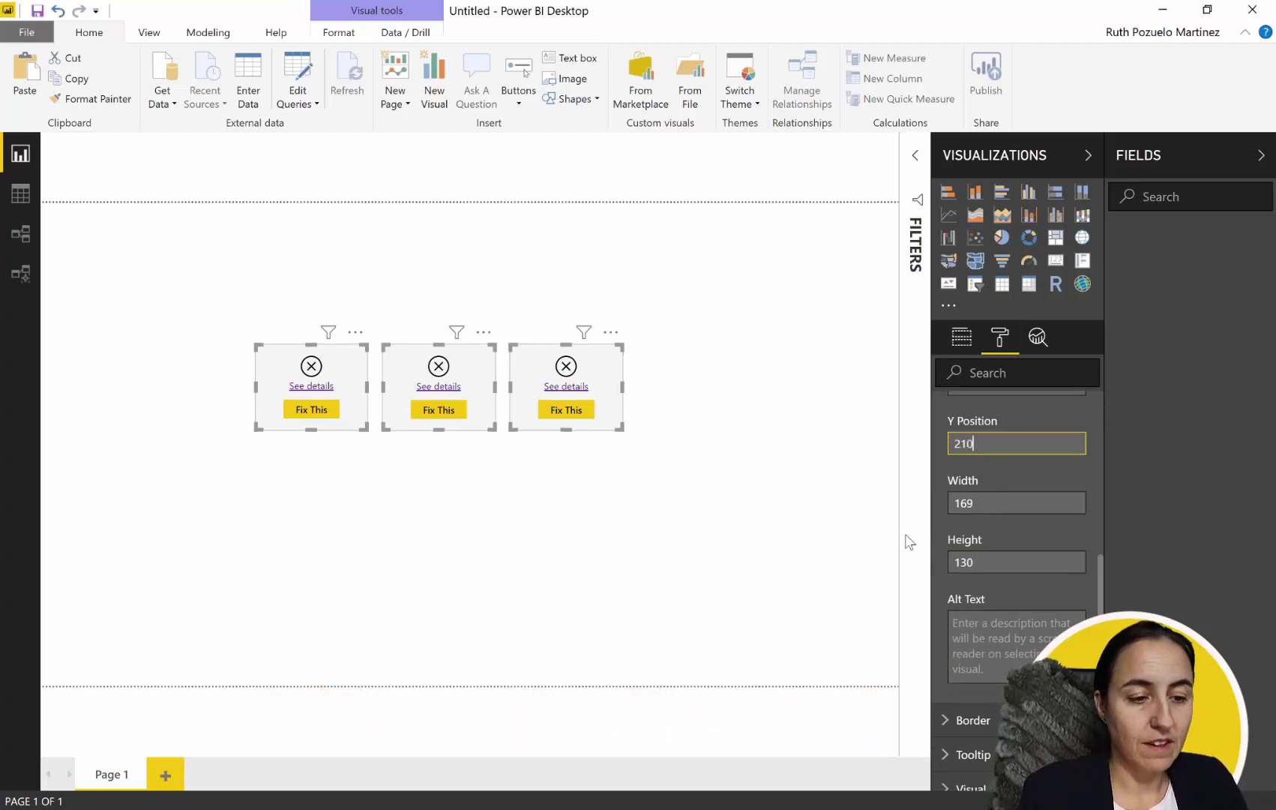